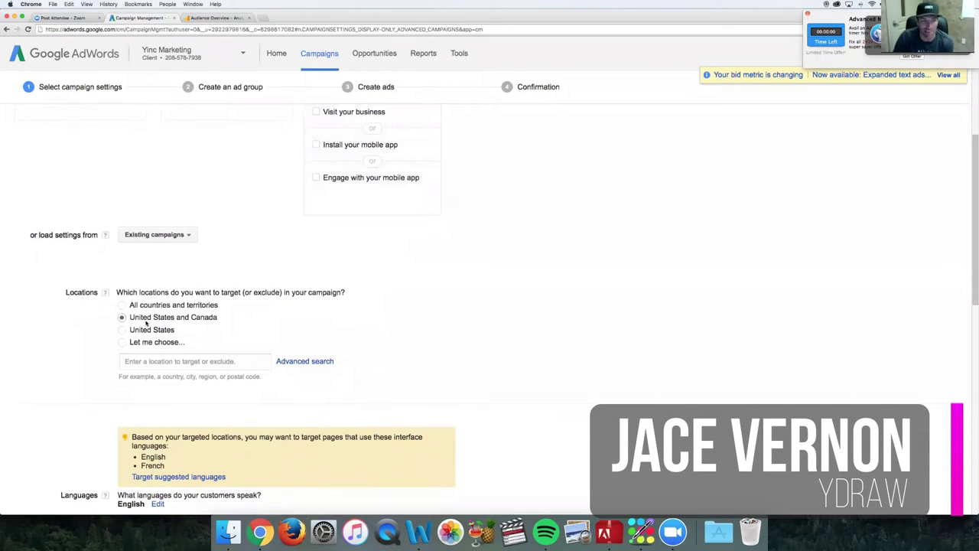
Step: Target only the United States as the campaign location
{"action": "left_click", "coordinate": [122, 329]}
{"action": "scroll", "coordinate": [121, 329], "scroll_direction": "down", "scroll_amount": 1}
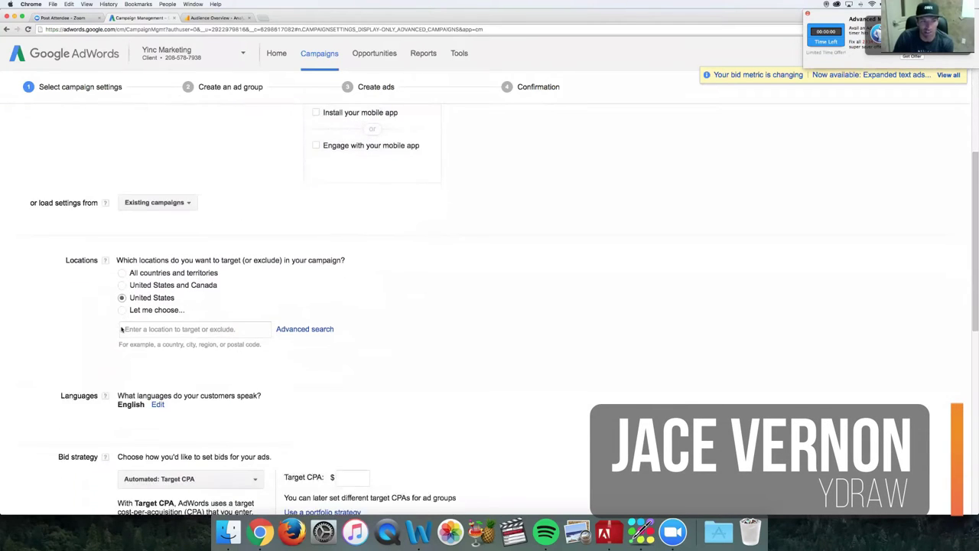
{"action": "scroll", "coordinate": [153, 337], "scroll_direction": "down", "scroll_amount": 6}
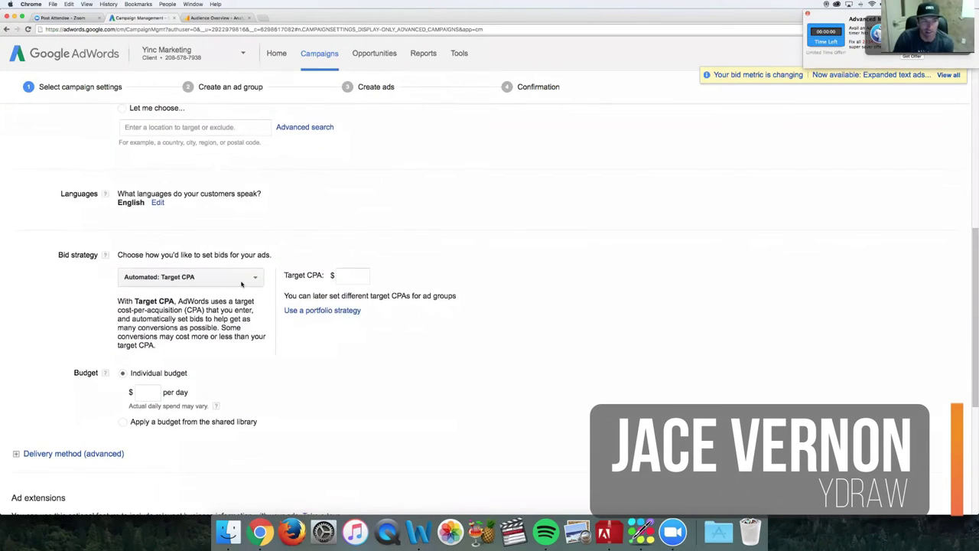
{"action": "scroll", "coordinate": [241, 284], "scroll_direction": "down", "scroll_amount": 1}
Step: Switch the bid strategy to Manual CPC with Enhanced CPC turned off
{"action": "left_click", "coordinate": [238, 262]}
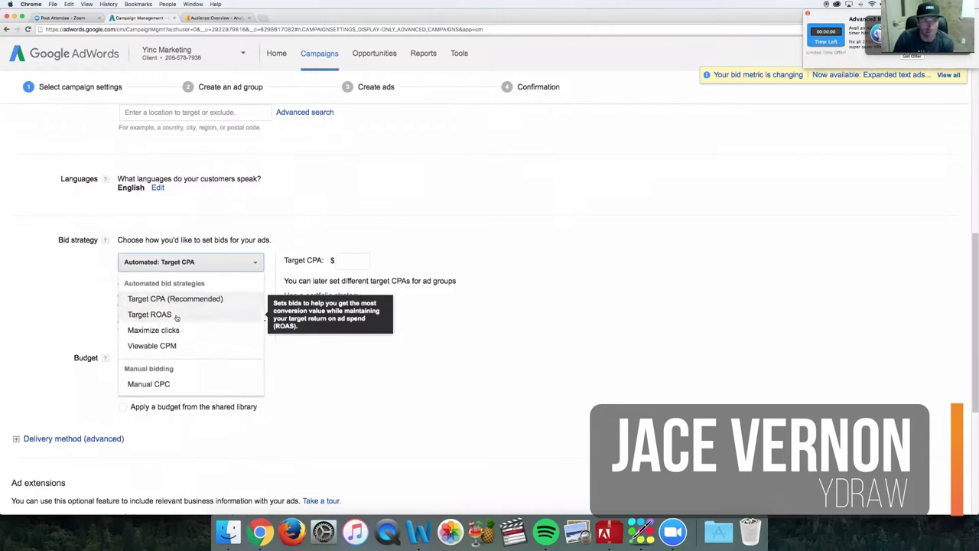
{"action": "left_click", "coordinate": [149, 384]}
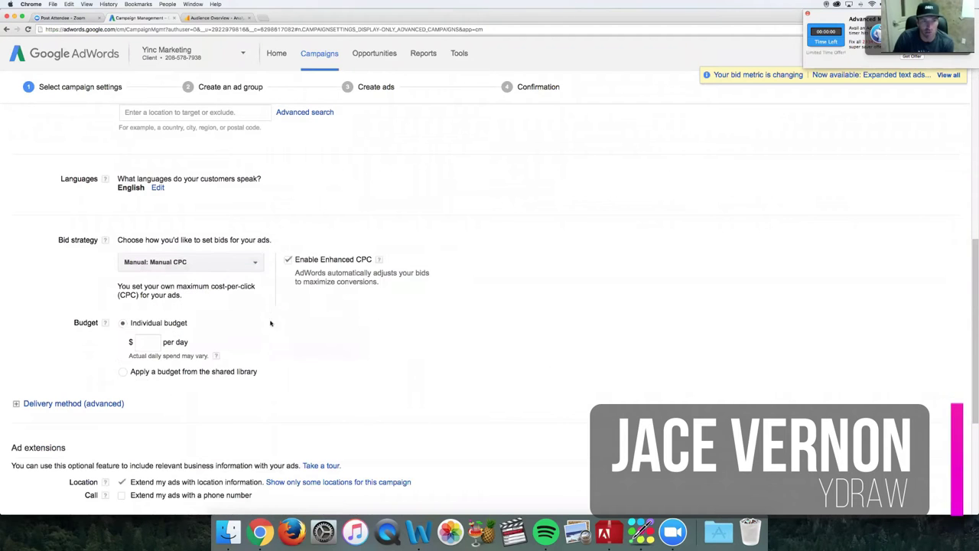
{"action": "left_click", "coordinate": [288, 260]}
Step: Set the daily budget to $10
{"action": "scroll", "coordinate": [153, 288], "scroll_direction": "down", "scroll_amount": 4}
{"action": "left_click", "coordinate": [157, 247]}
{"action": "type", "text": "10"}
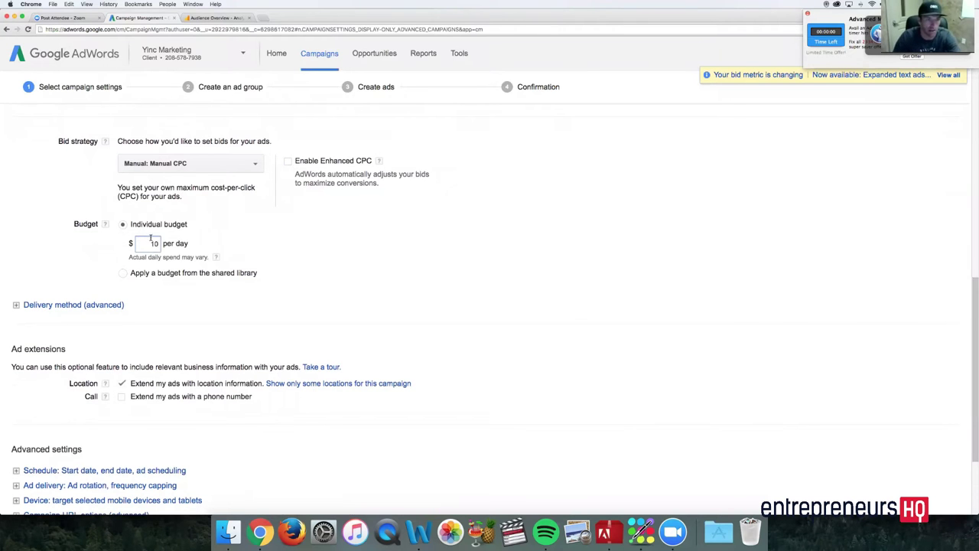
{"action": "scroll", "coordinate": [155, 243], "scroll_direction": "down", "scroll_amount": 5}
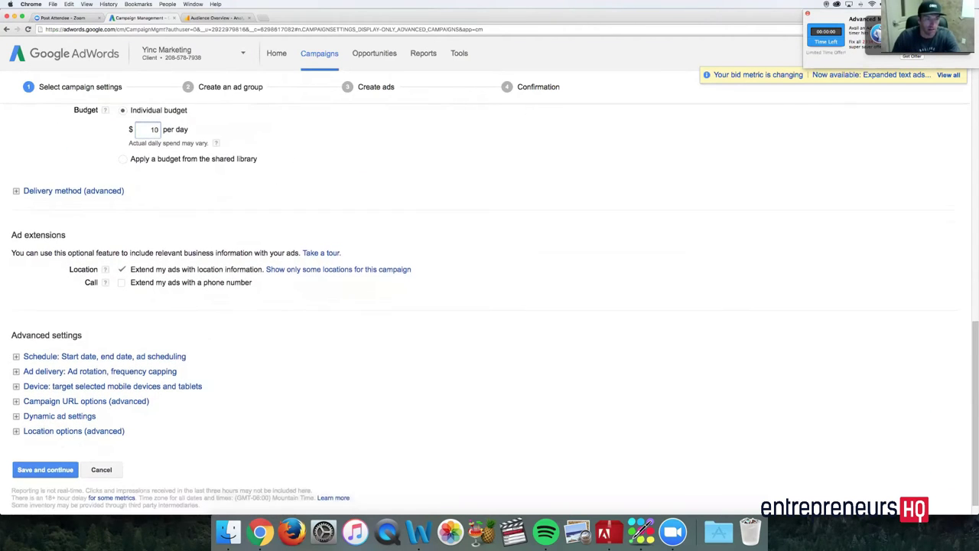
Step: Name the campaign 'Video Marketing Conference Campaign' and save the settings
{"action": "left_click", "coordinate": [45, 448]}
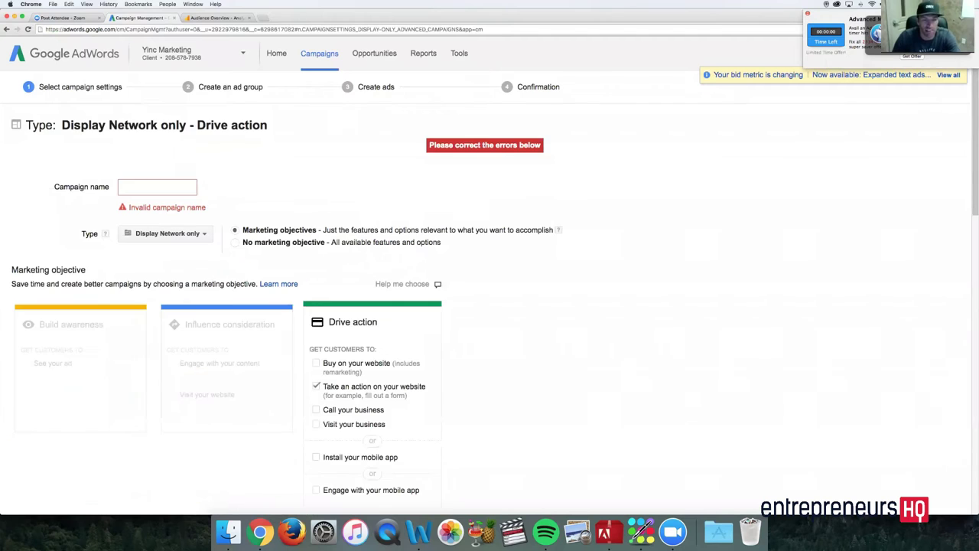
{"action": "left_click", "coordinate": [163, 186]}
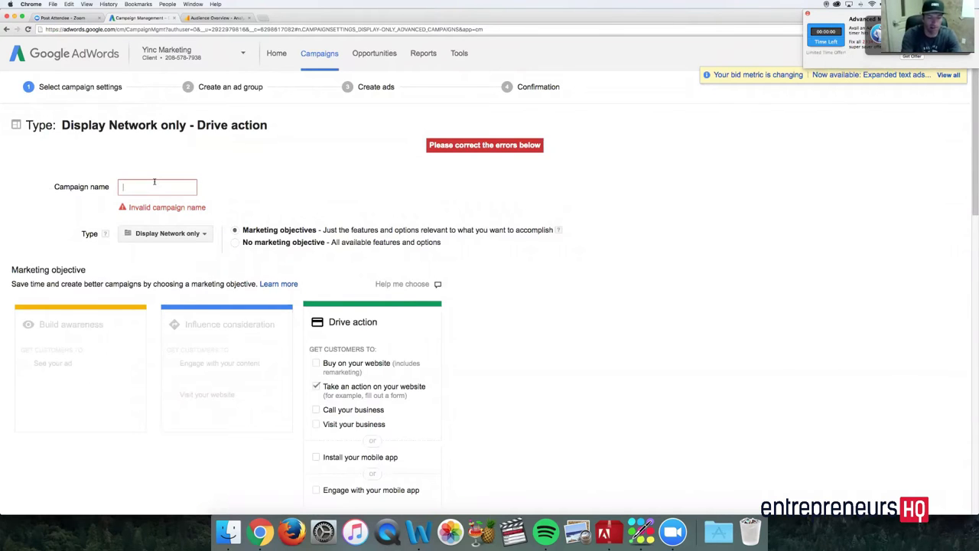
{"action": "type", "text": "Video Marketing Confe"}
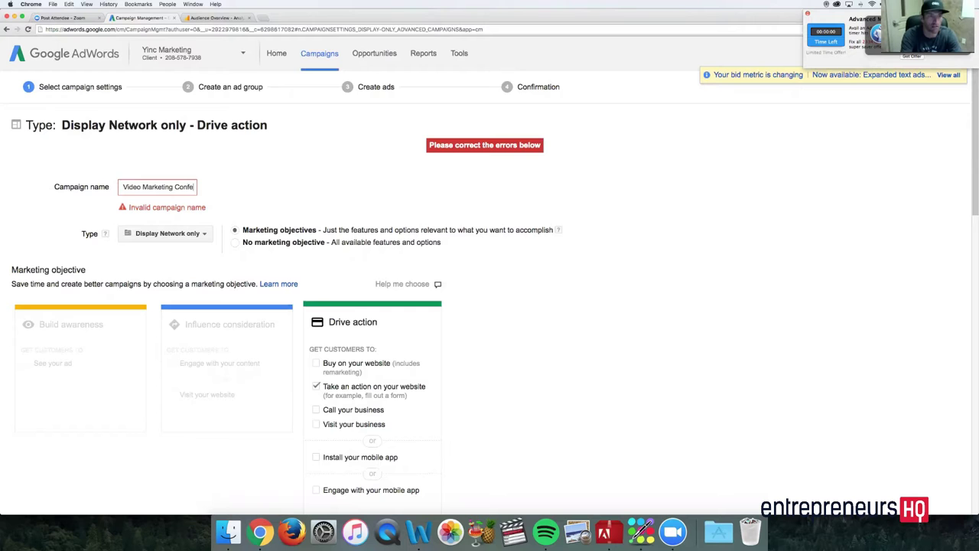
{"action": "type", "text": "rence Campaign"}
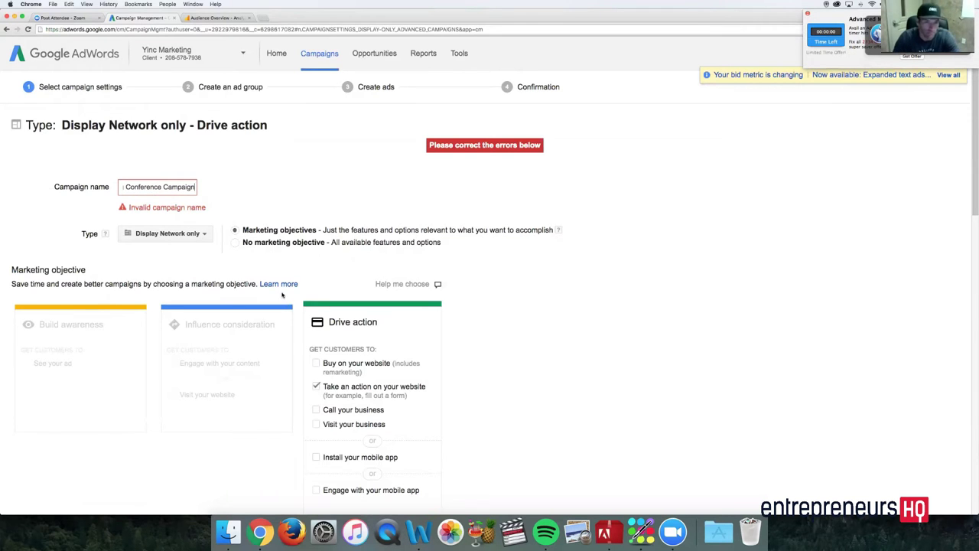
{"action": "scroll", "coordinate": [283, 291], "scroll_direction": "down", "scroll_amount": 5}
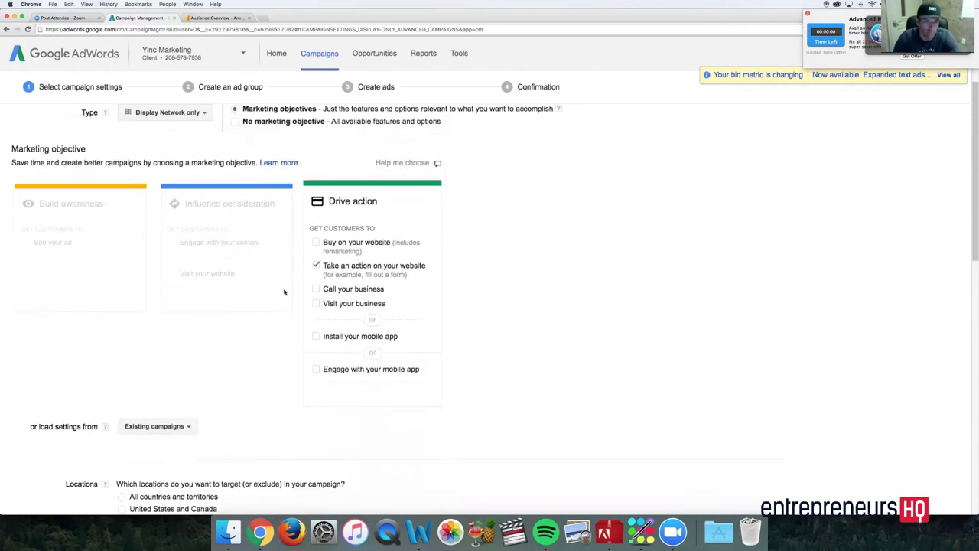
{"action": "scroll", "coordinate": [284, 291], "scroll_direction": "down", "scroll_amount": 8}
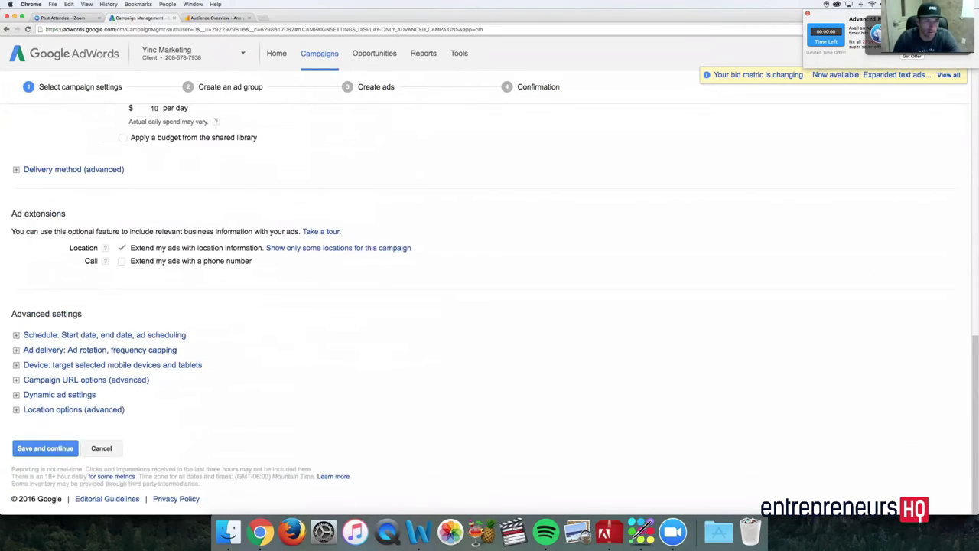
{"action": "left_click", "coordinate": [45, 448]}
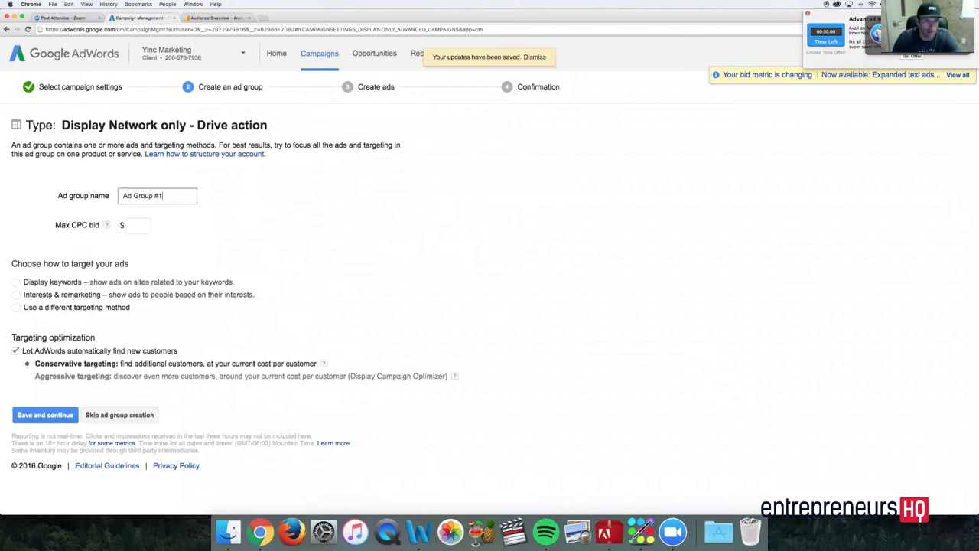
{"action": "triple_click", "coordinate": [173, 196]}
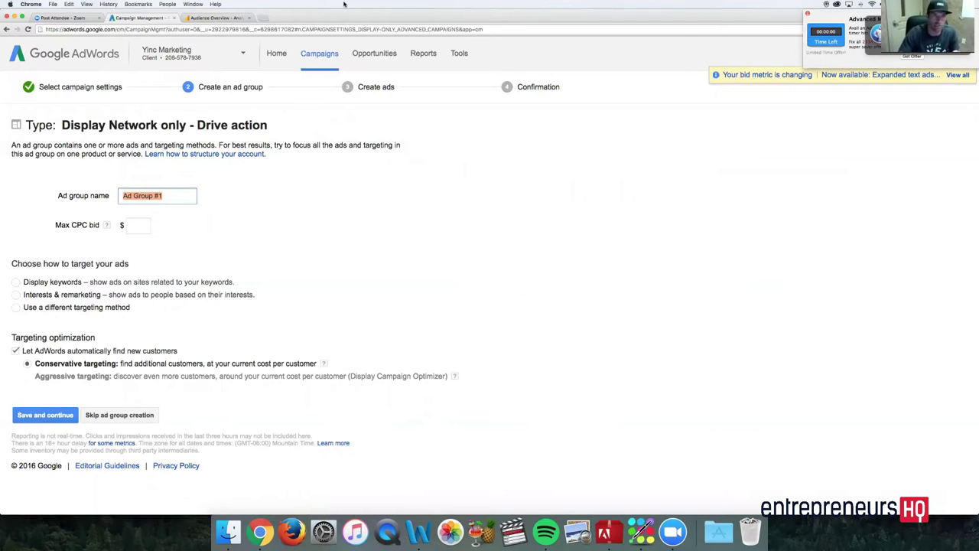
Step: Open gmail.com in a new browser tab
{"action": "left_click", "coordinate": [263, 18]}
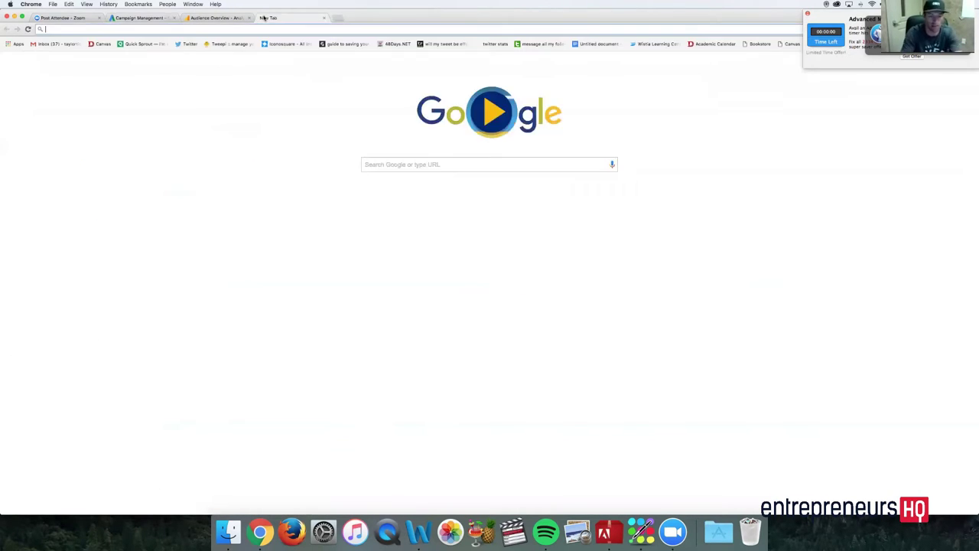
{"action": "type", "text": "gmail.com"}
{"action": "key", "text": "Return"}
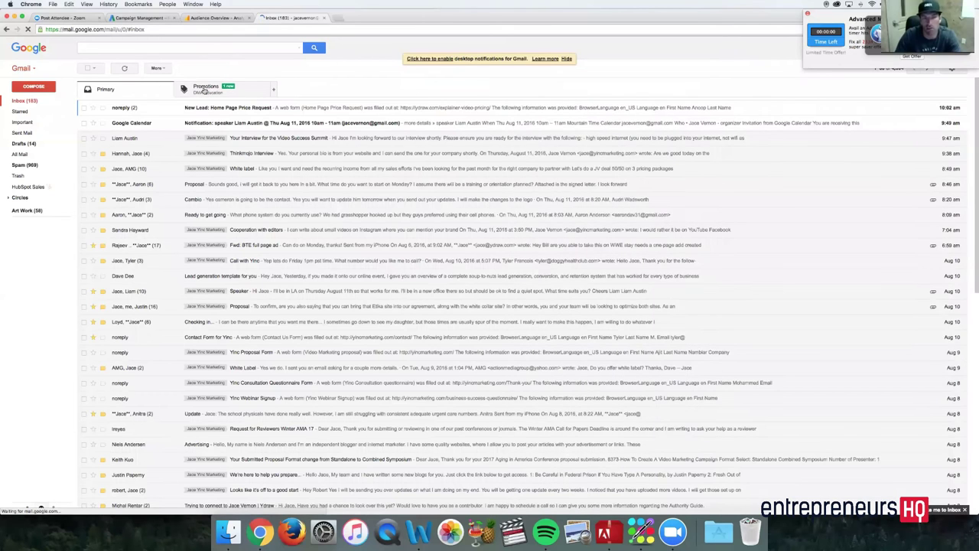
Step: View the Promotions tab, open the Premium Xylitol Products ad, then return to the list
{"action": "left_click", "coordinate": [205, 89]}
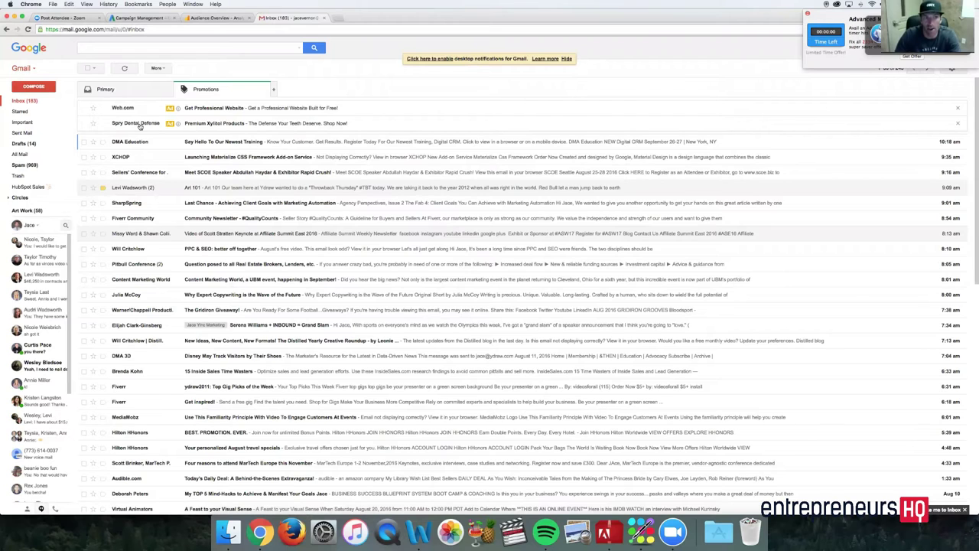
{"action": "left_click", "coordinate": [217, 125]}
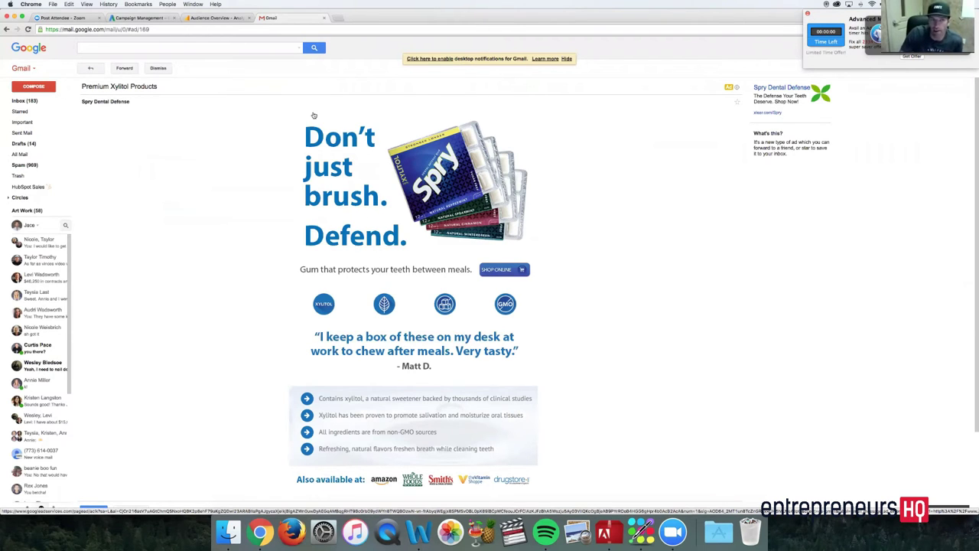
{"action": "left_click", "coordinate": [90, 68]}
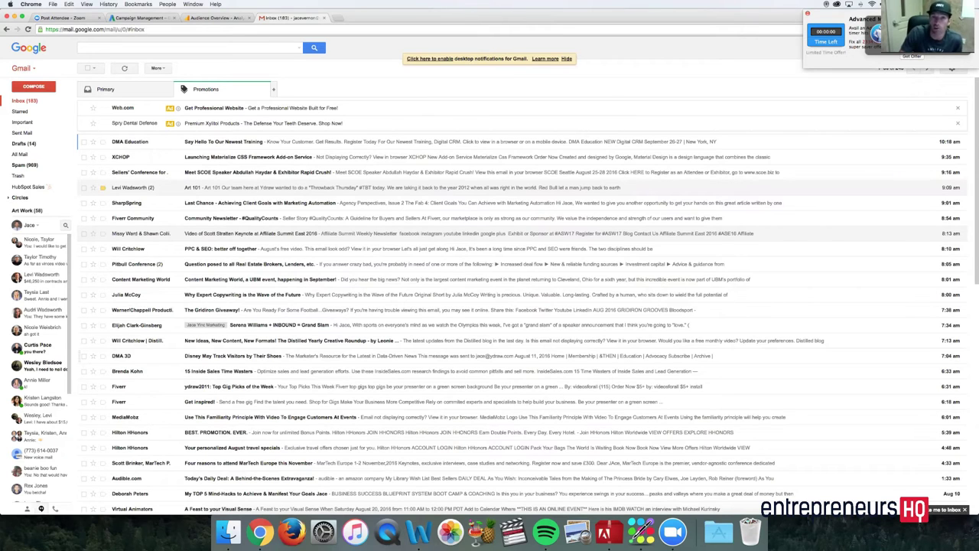
Step: Open the Web.com ad, try its contact form fields, then return and switch to Google Analytics
{"action": "left_click", "coordinate": [202, 111]}
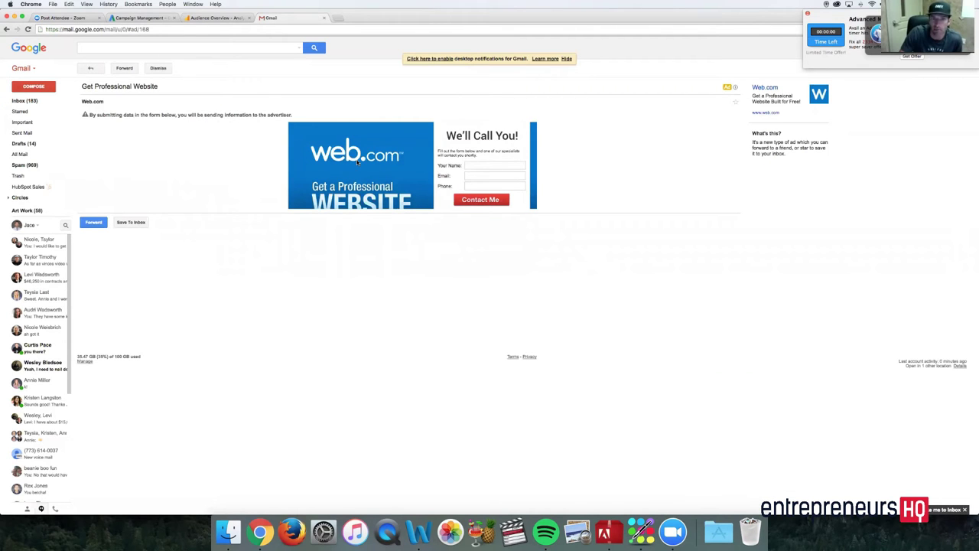
{"action": "left_click", "coordinate": [479, 164]}
{"action": "left_click", "coordinate": [477, 174]}
{"action": "left_click", "coordinate": [478, 185]}
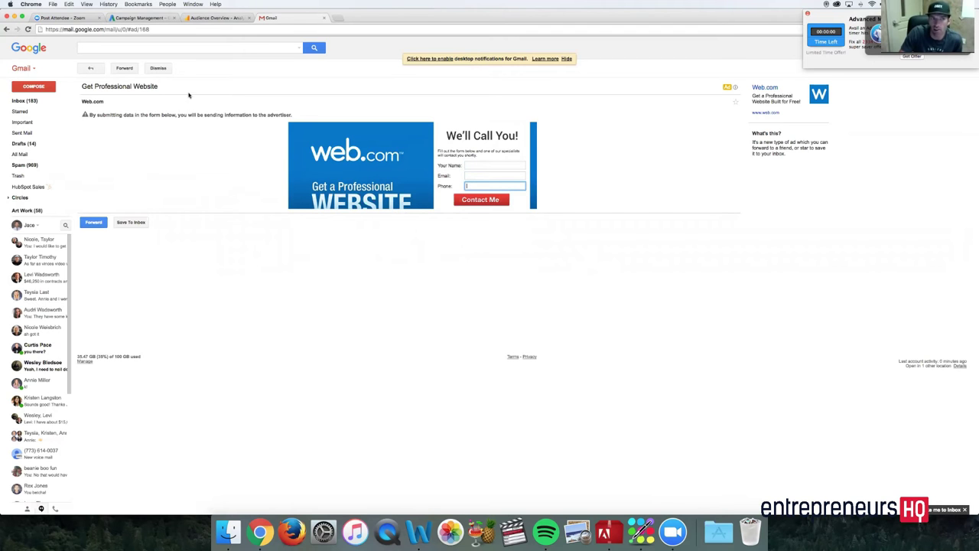
{"action": "left_click", "coordinate": [90, 68]}
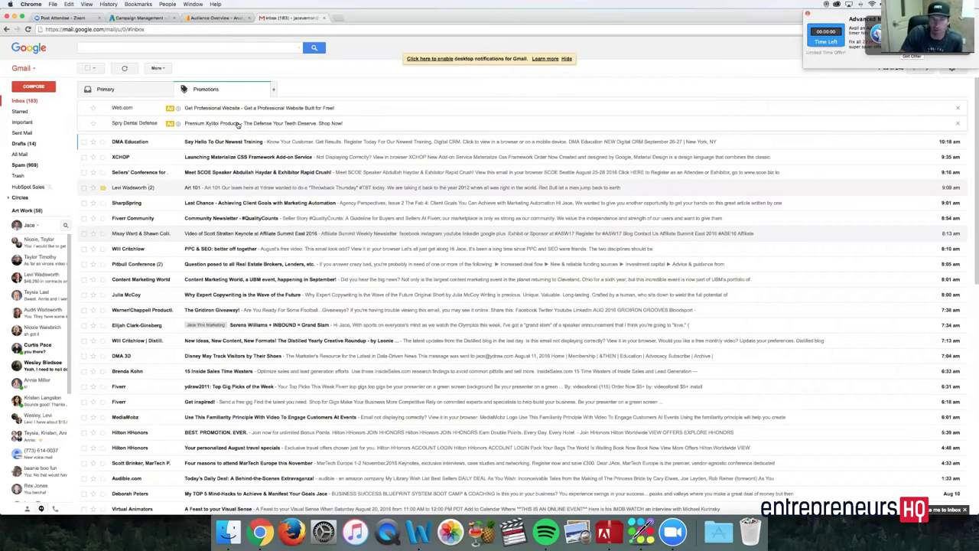
{"action": "left_click", "coordinate": [203, 17]}
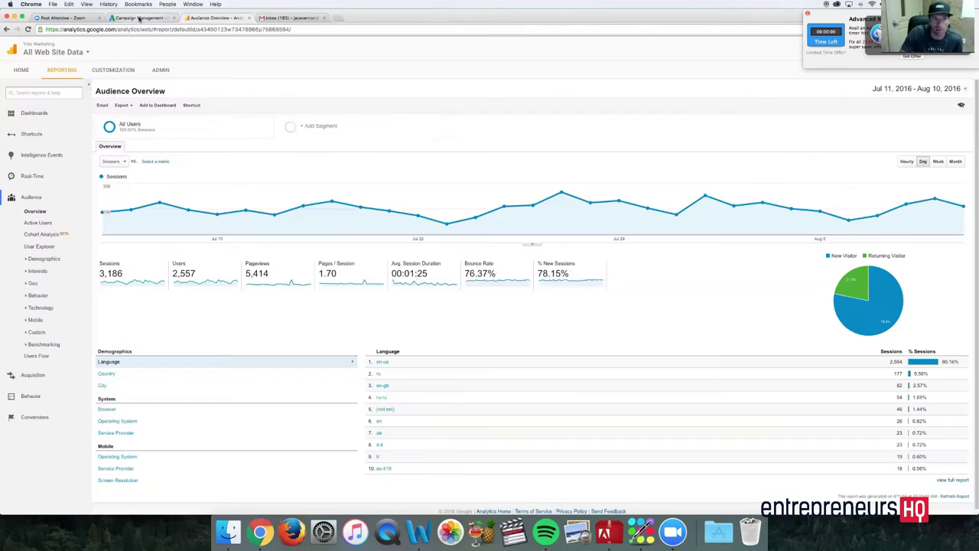
Step: Back in AdWords, name the ad group 'Keywords' with a $1 max CPC bid
{"action": "left_click", "coordinate": [139, 18]}
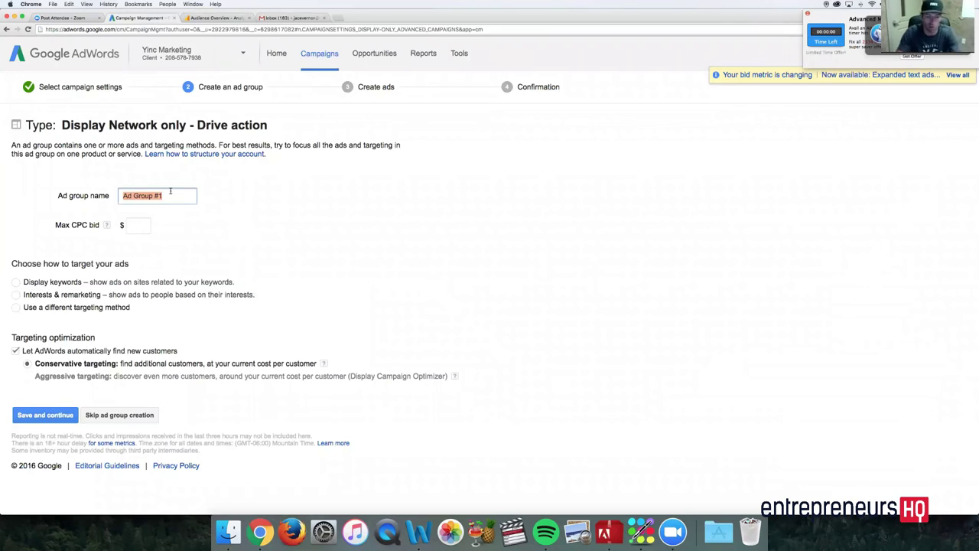
{"action": "type", "text": "Keywords"}
{"action": "left_click", "coordinate": [141, 225]}
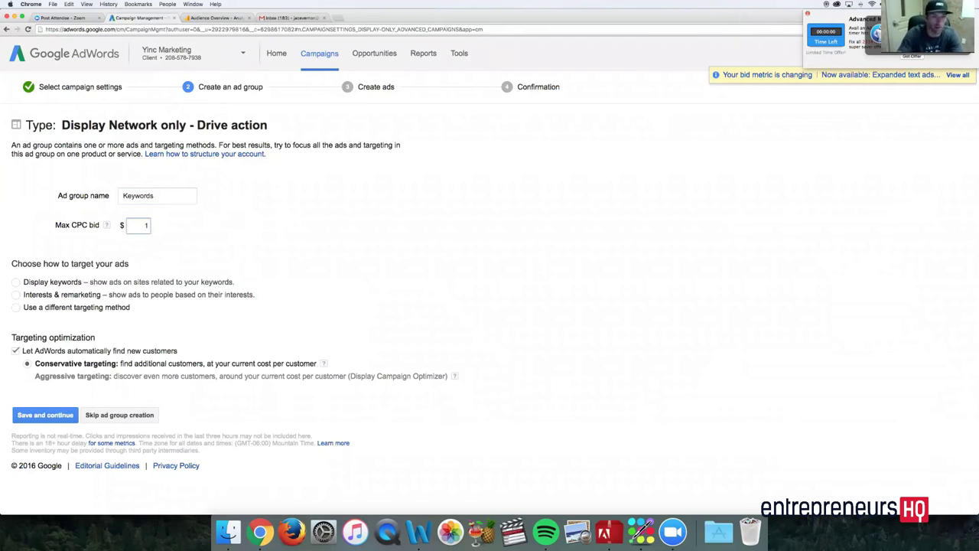
{"action": "left_click", "coordinate": [225, 257]}
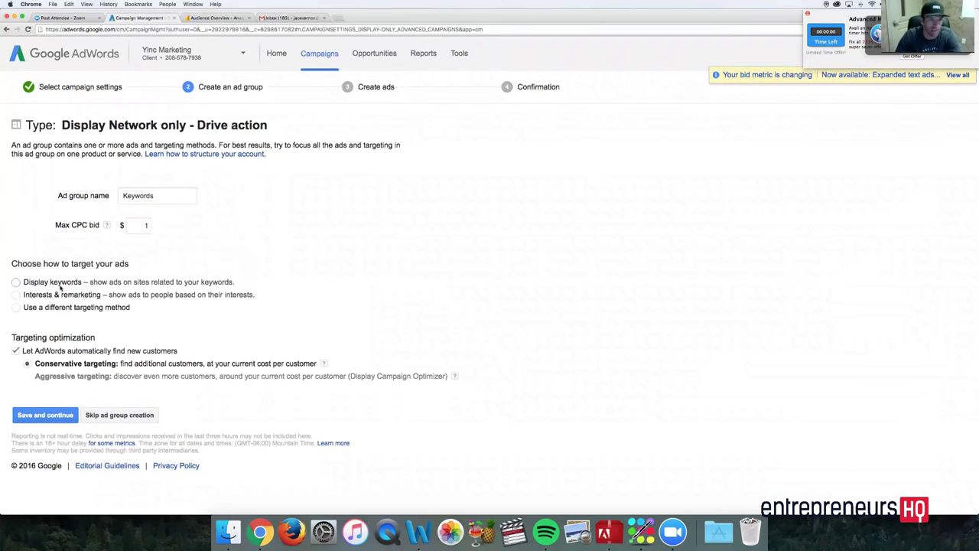
Step: Choose display keywords as the ad group's targeting method
{"action": "left_click", "coordinate": [147, 226]}
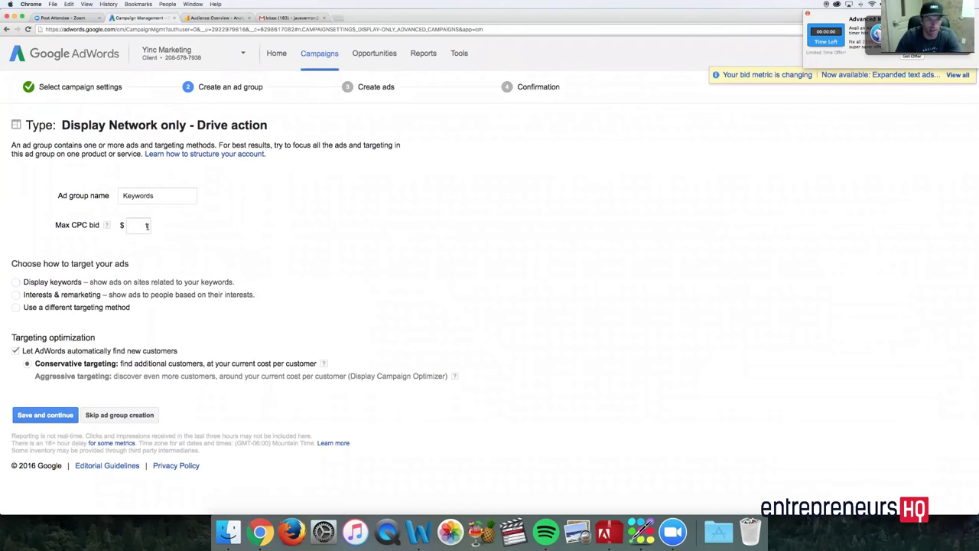
{"action": "left_click", "coordinate": [16, 282]}
{"action": "scroll", "coordinate": [70, 273], "scroll_direction": "down", "scroll_amount": 2}
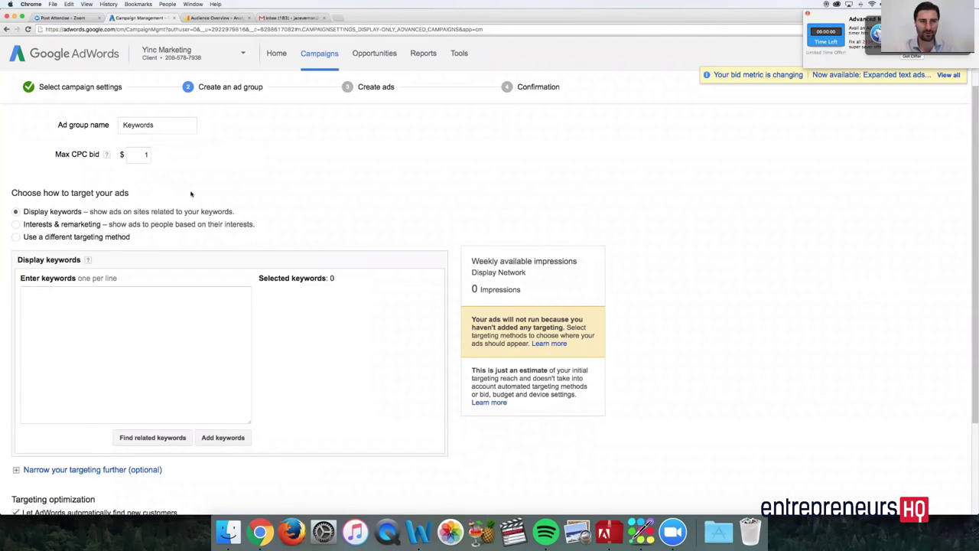
{"action": "scroll", "coordinate": [191, 194], "scroll_direction": "up", "scroll_amount": 1}
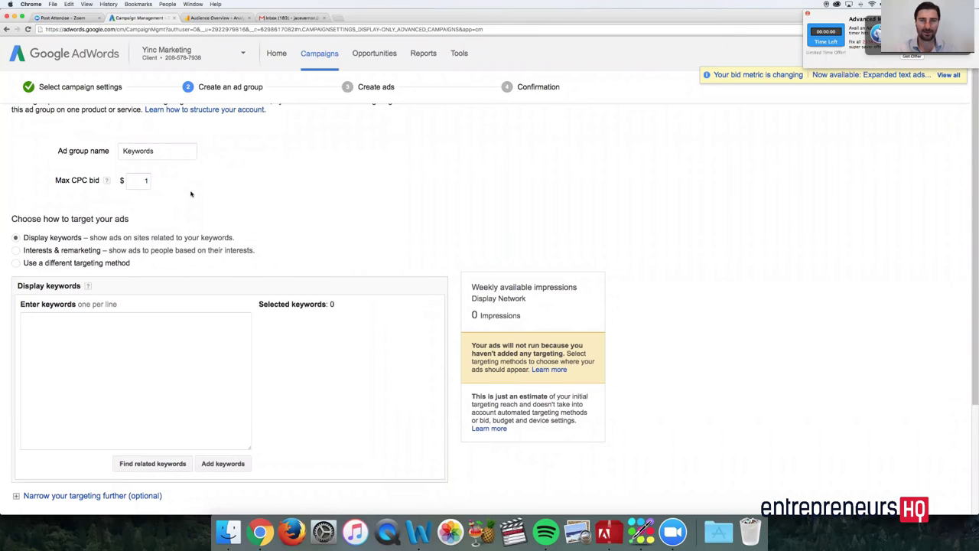
Step: Lower the ad group's max CPC bid from $1 to $0.15
{"action": "left_click", "coordinate": [145, 181]}
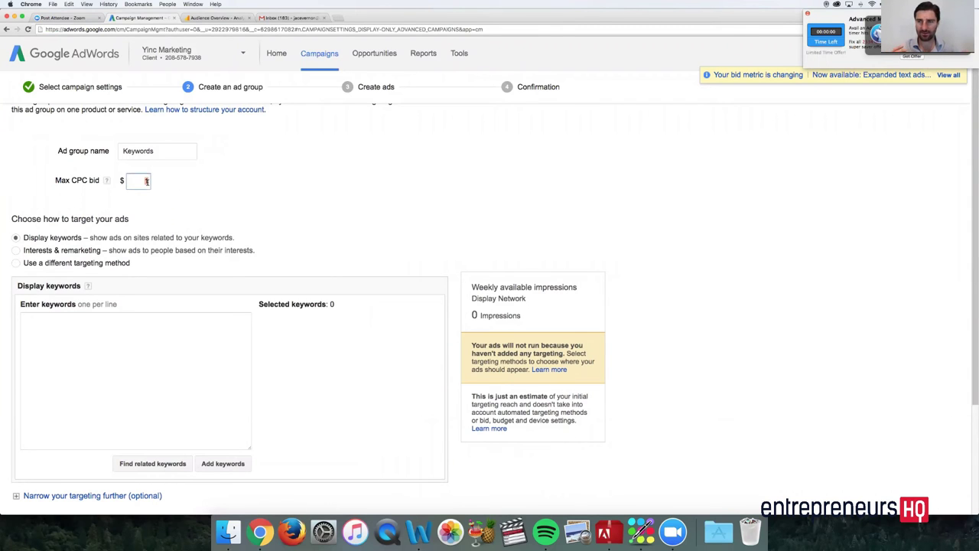
{"action": "key", "text": "BackSpace"}
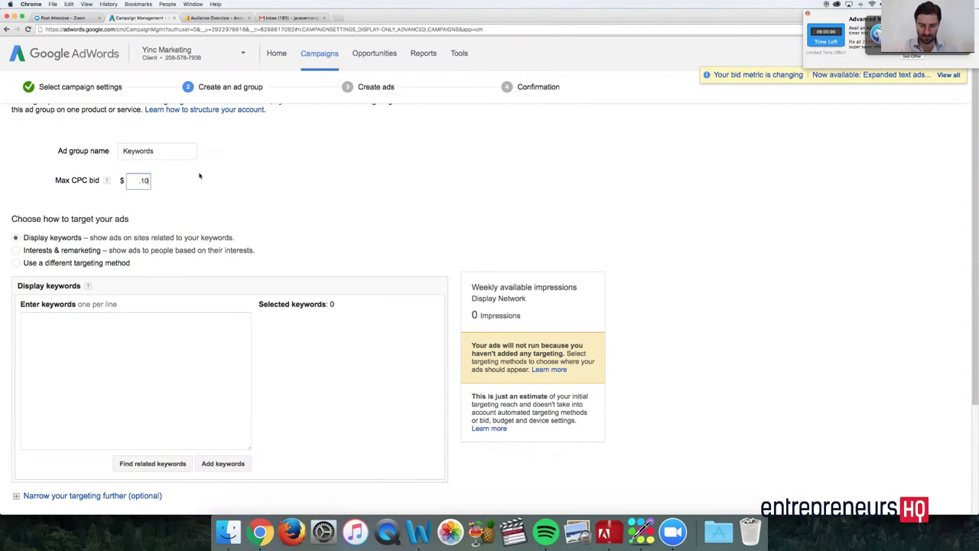
{"action": "left_click", "coordinate": [199, 176]}
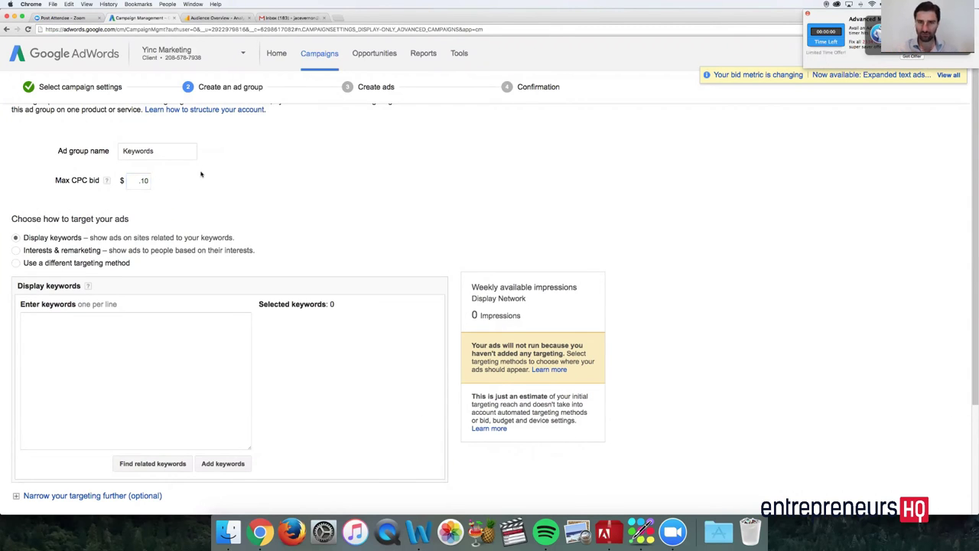
{"action": "double_click", "coordinate": [144, 180]}
{"action": "type", "text": "15"}
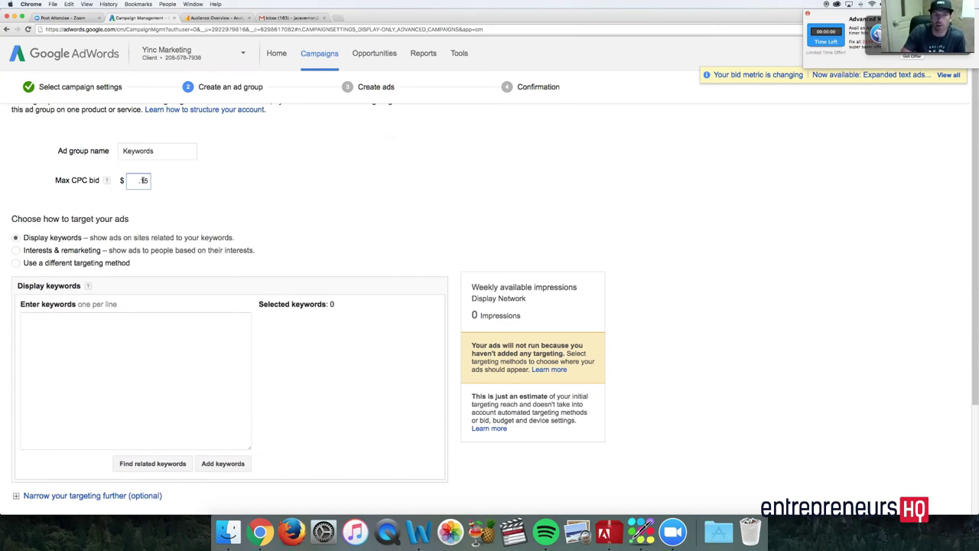
{"action": "scroll", "coordinate": [159, 181], "scroll_direction": "down", "scroll_amount": 1}
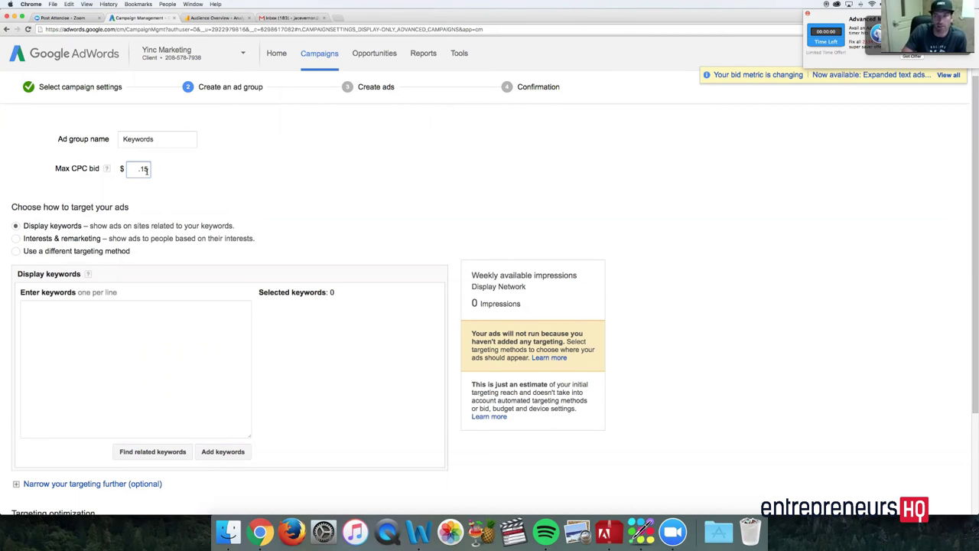
{"action": "scroll", "coordinate": [140, 222], "scroll_direction": "down", "scroll_amount": 3}
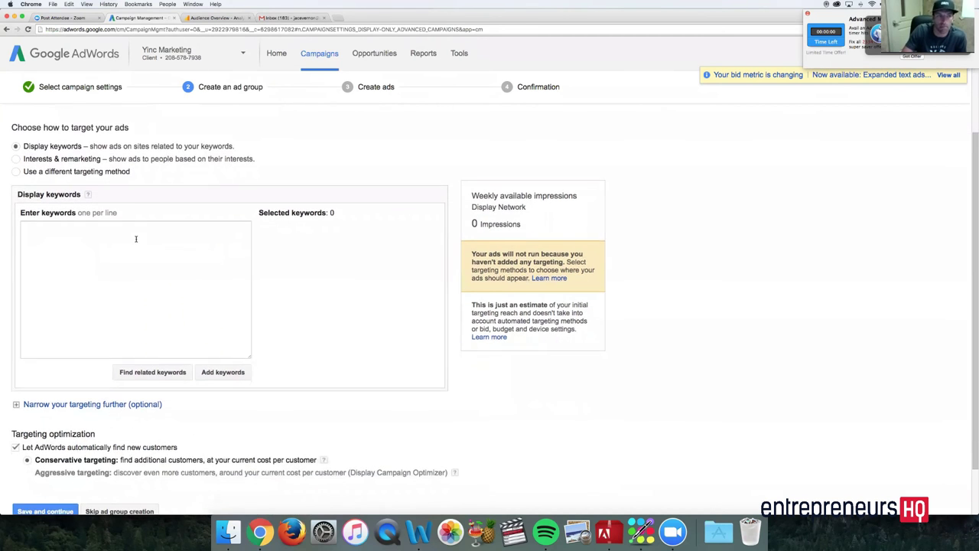
{"action": "scroll", "coordinate": [137, 239], "scroll_direction": "up", "scroll_amount": 1}
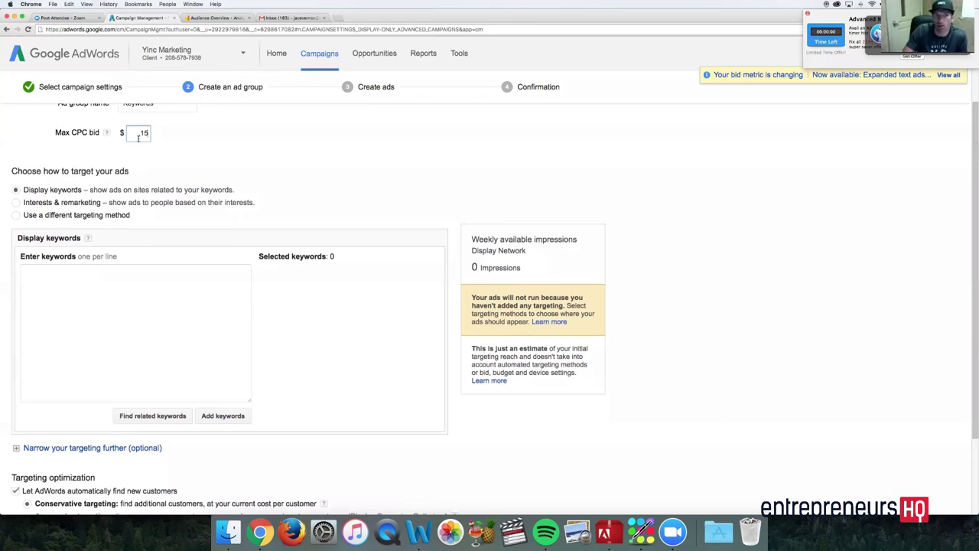